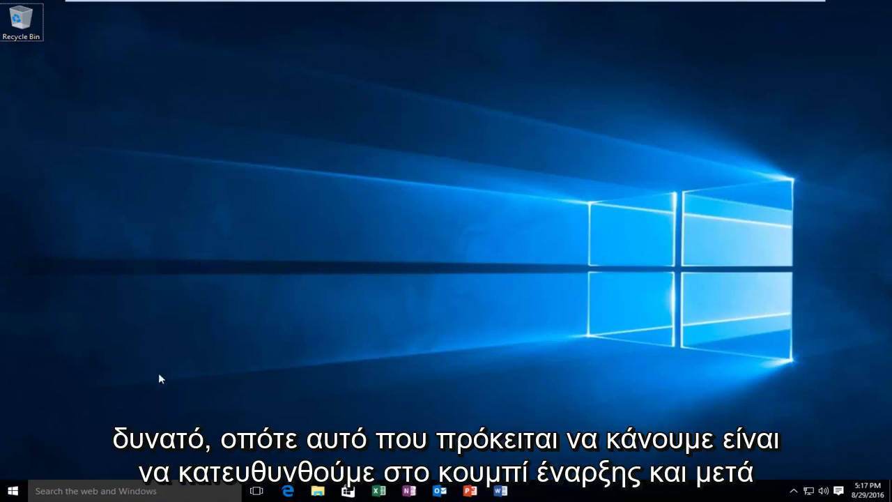
# - Search the Start menu for 'services' and run Services as administrator
pyautogui.click(14, 491)
pyautogui.click(14, 491)
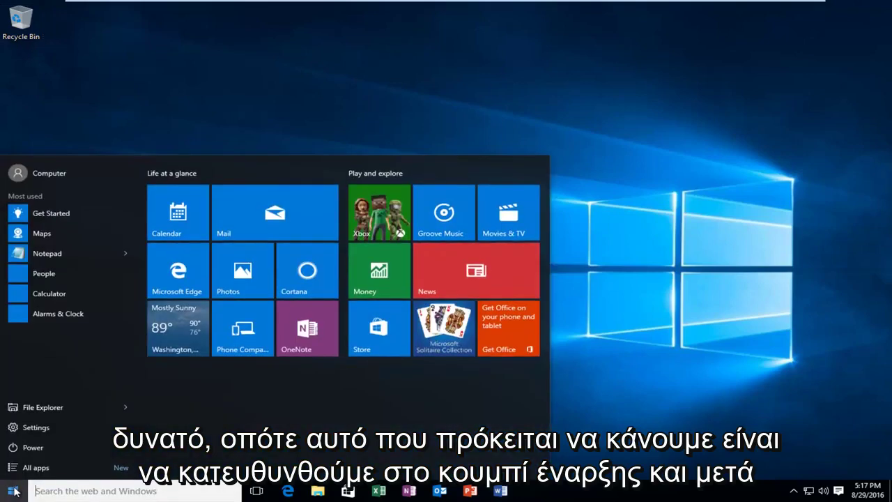
pyautogui.write('ser')
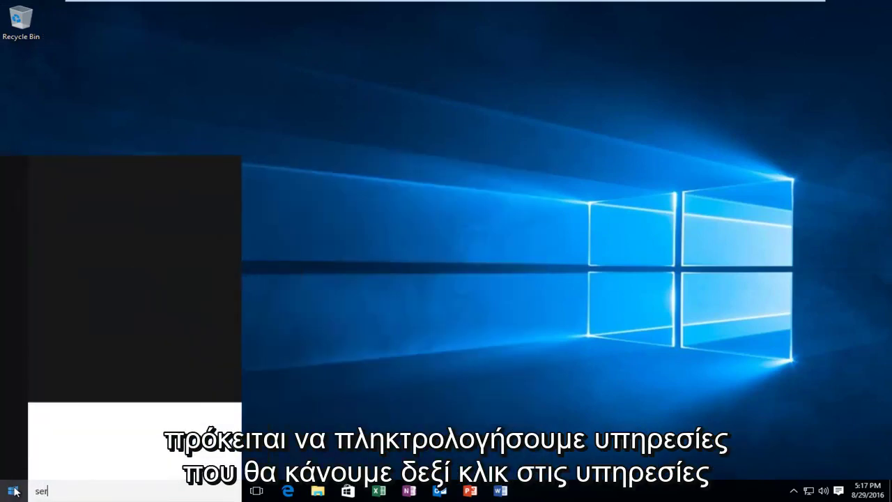
pyautogui.write('vices')
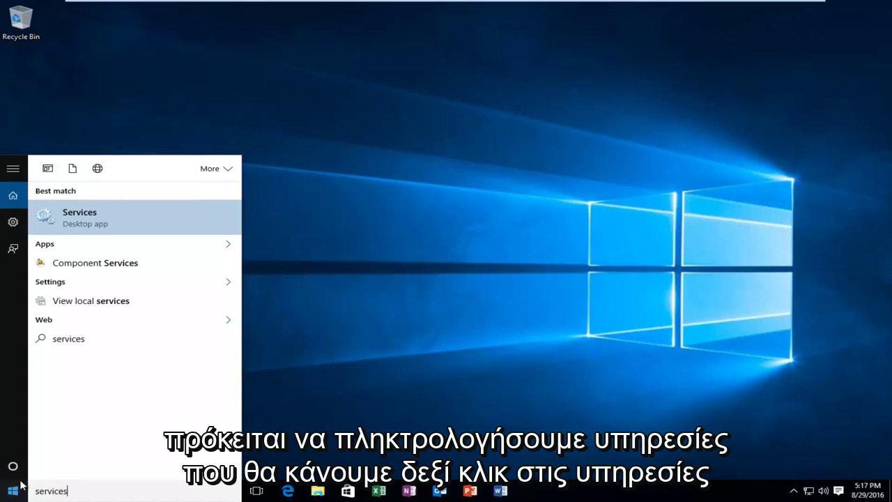
pyautogui.rightClick(83, 218)
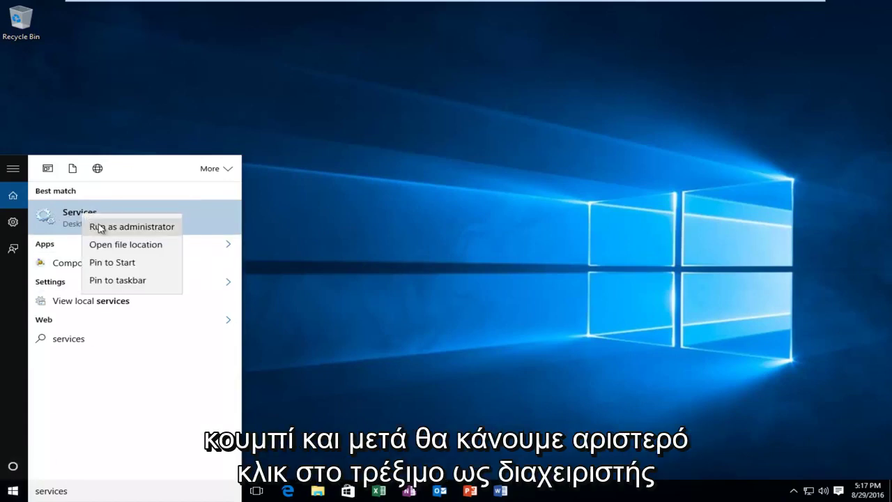
pyautogui.click(102, 227)
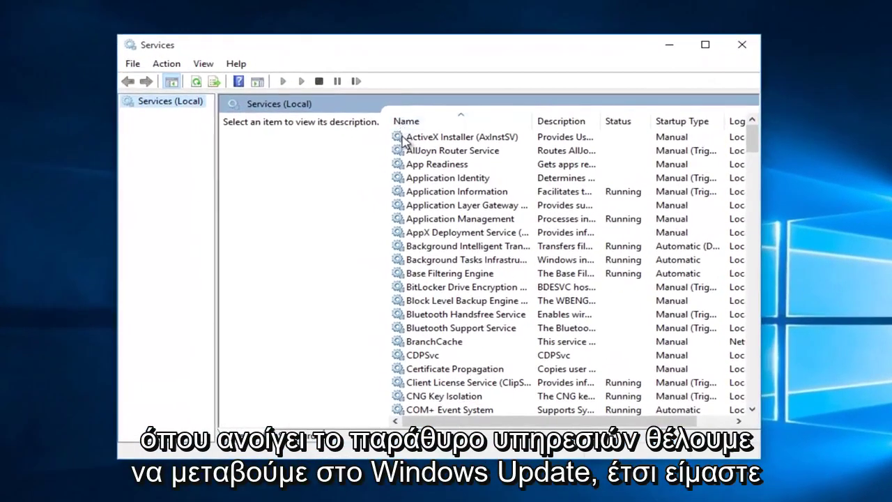
# - Stop the Windows Update service, then close the Services console
pyautogui.scroll(-4, 479, 269)
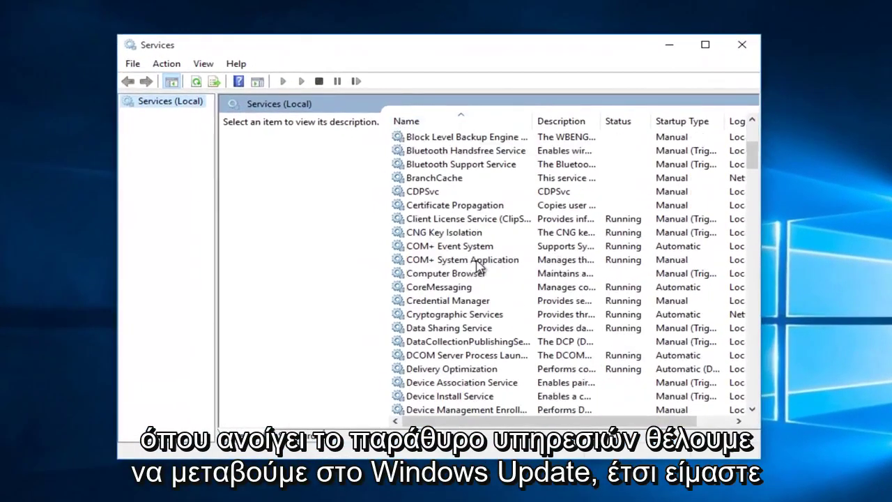
pyautogui.scroll(-8, 480, 265)
pyautogui.scroll(-7, 479, 265)
pyautogui.scroll(-8, 480, 265)
pyautogui.scroll(-12, 479, 264)
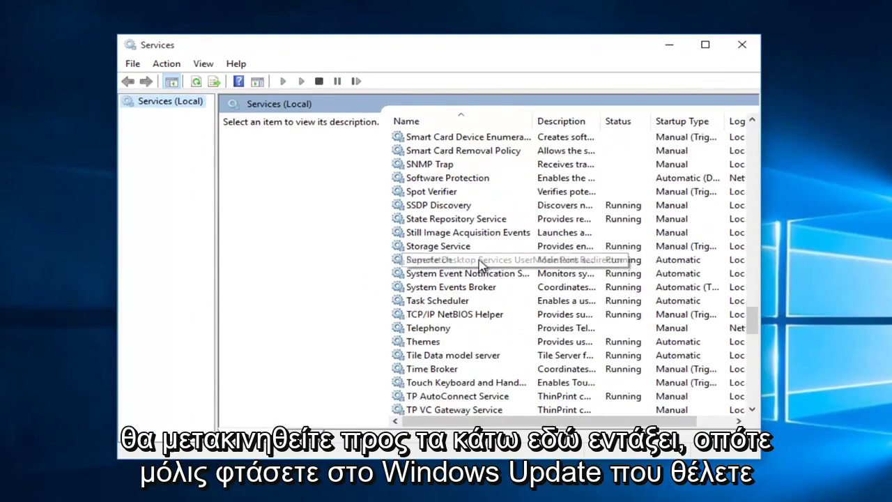
pyautogui.scroll(-11, 479, 272)
pyautogui.scroll(-1, 436, 340)
pyautogui.scroll(-1, 443, 317)
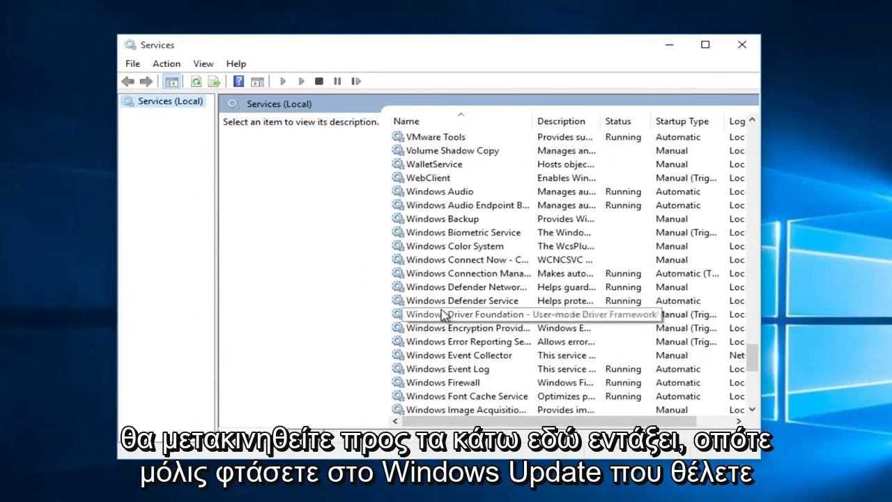
pyautogui.scroll(-3, 443, 315)
pyautogui.scroll(-2, 443, 315)
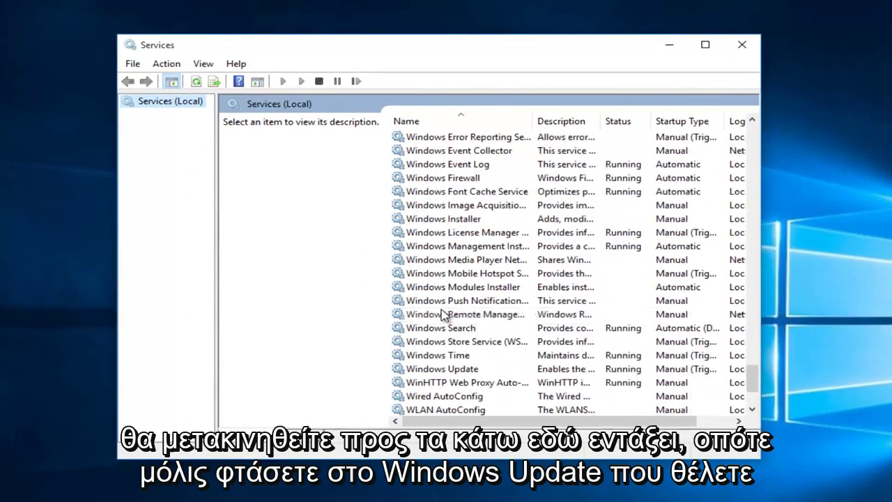
pyautogui.click(417, 370)
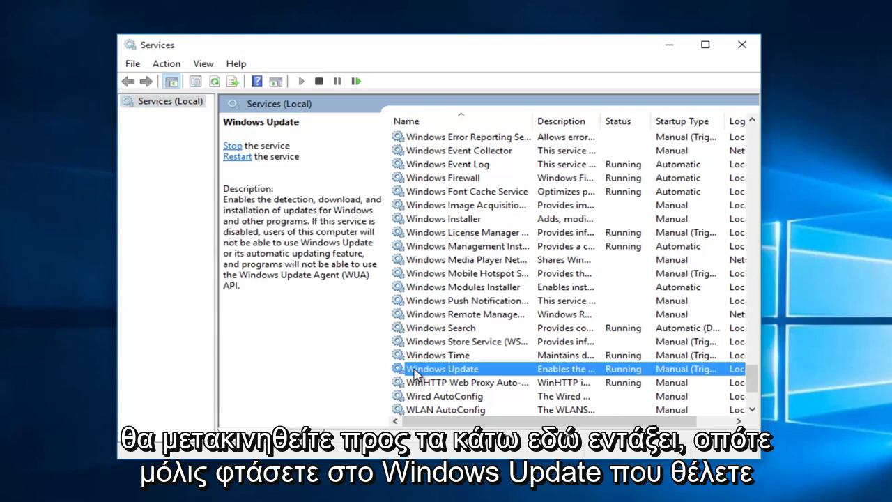
pyautogui.rightClick(416, 374)
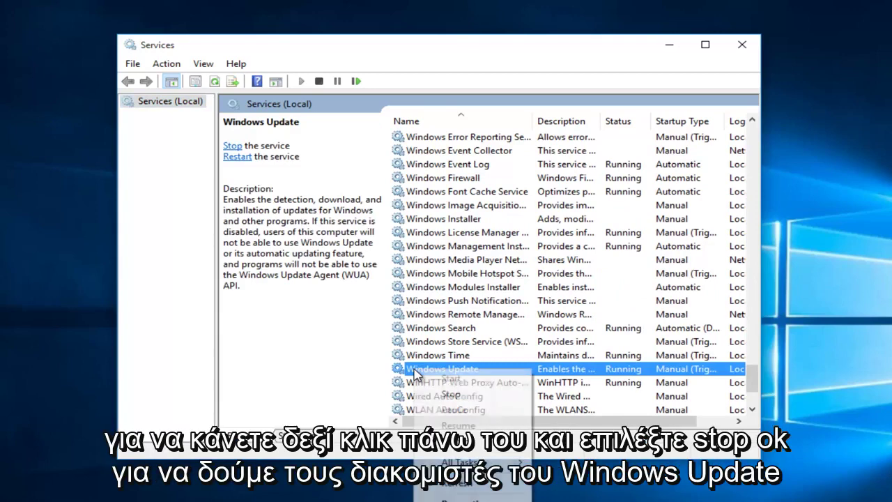
pyautogui.click(438, 395)
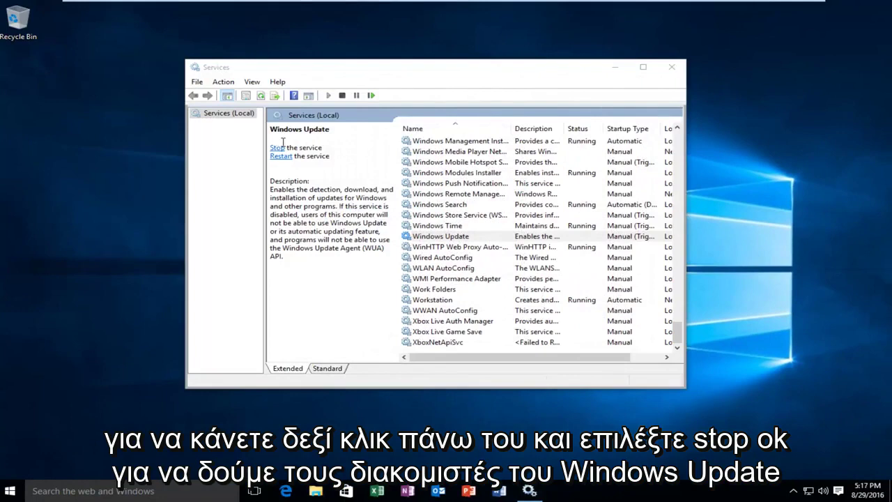
pyautogui.click(674, 69)
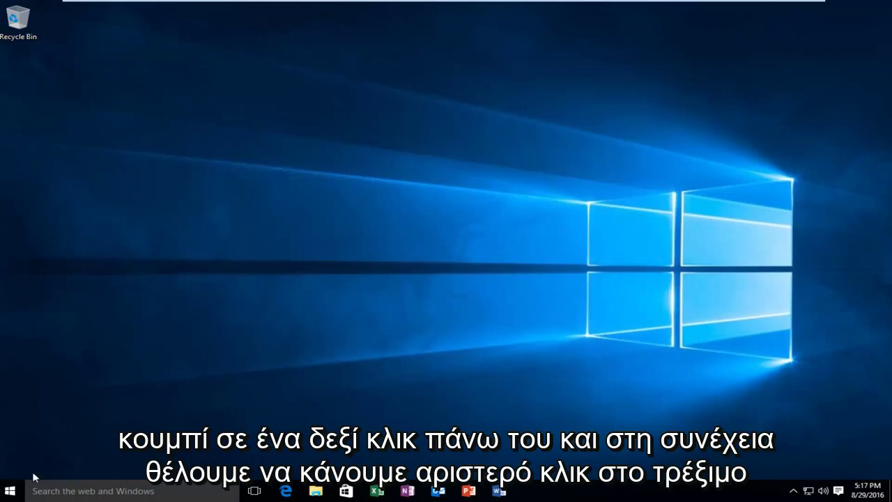
# - Open the Run dialog from the Start context menu and enter C:\Windows\SoftwareDistribution
pyautogui.rightClick(14, 490)
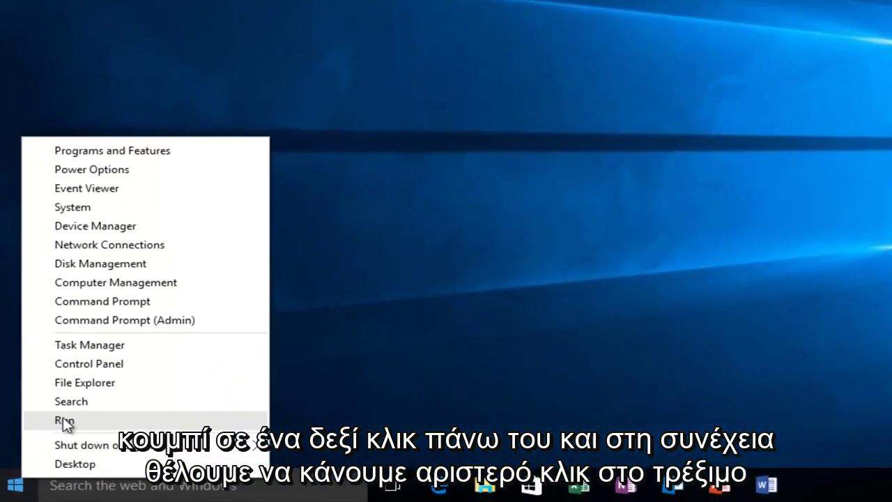
pyautogui.click(64, 421)
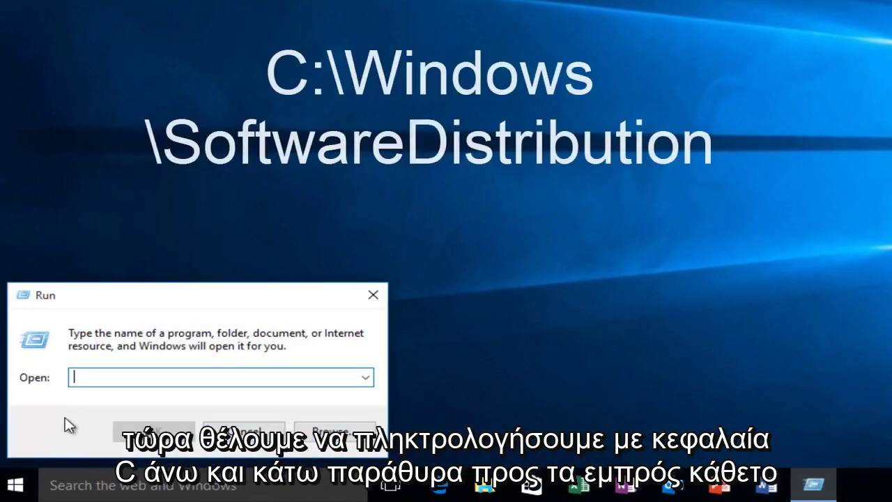
pyautogui.write('C')
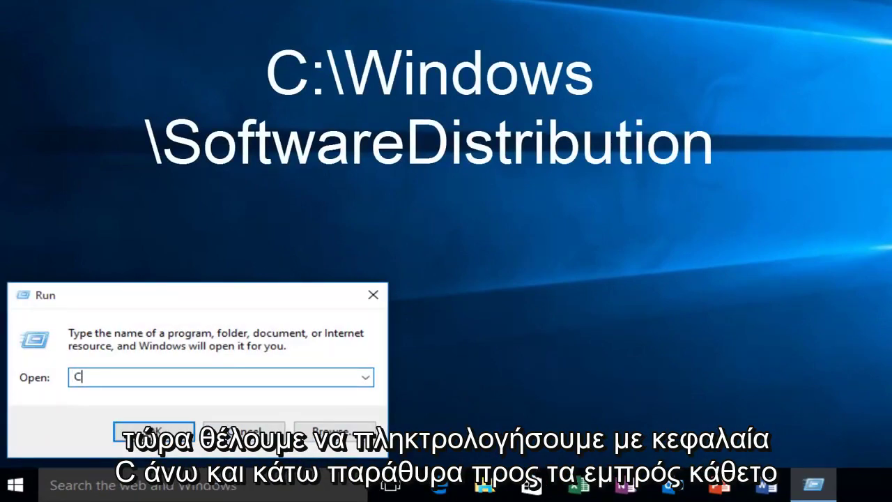
pyautogui.write(':')
pyautogui.write('\\')
pyautogui.write('Windows')
pyautogui.write('\\')
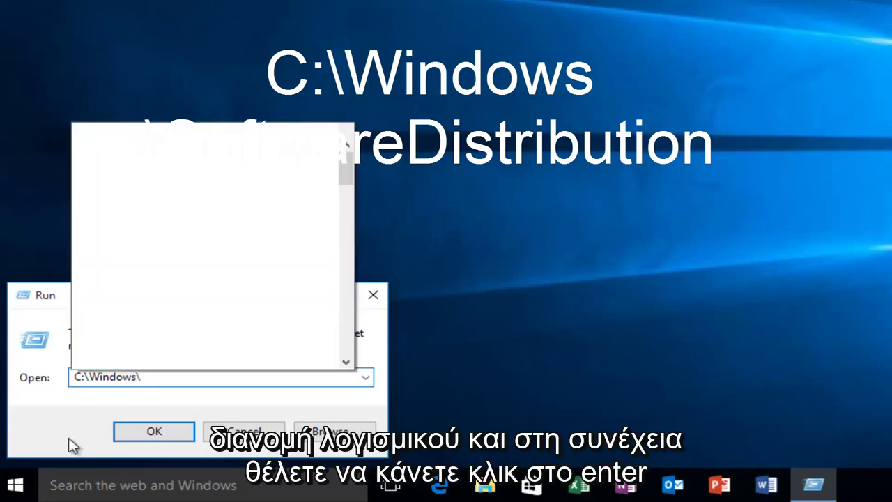
pyautogui.write('Software')
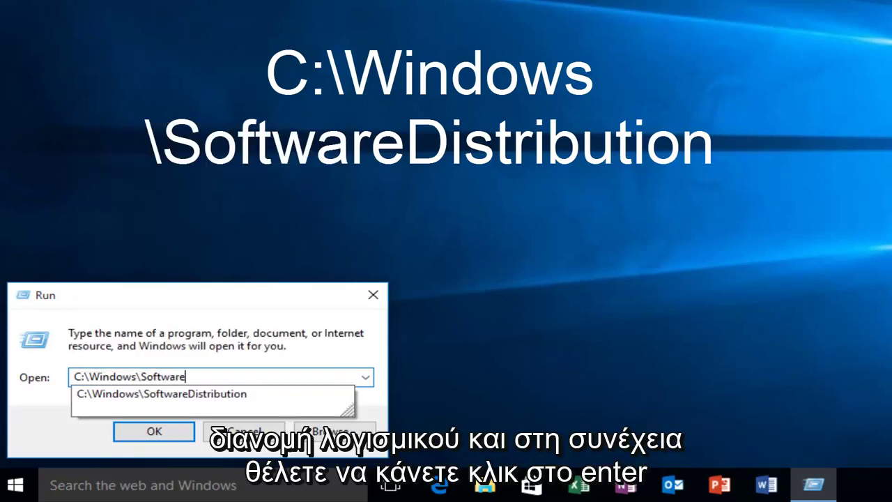
pyautogui.write('Distri')
pyautogui.write('butio')
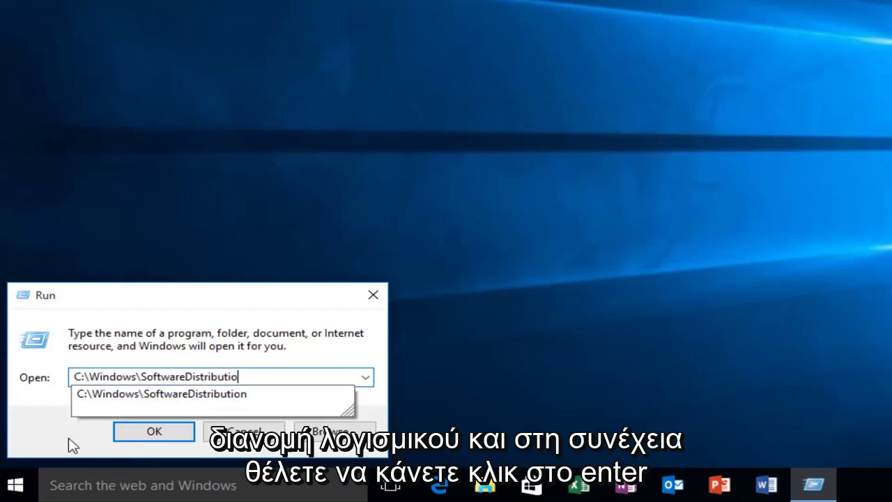
pyautogui.write('n')
# - Open SoftwareDistribution, enter its Download folder, and select all its contents
pyautogui.press('Return')
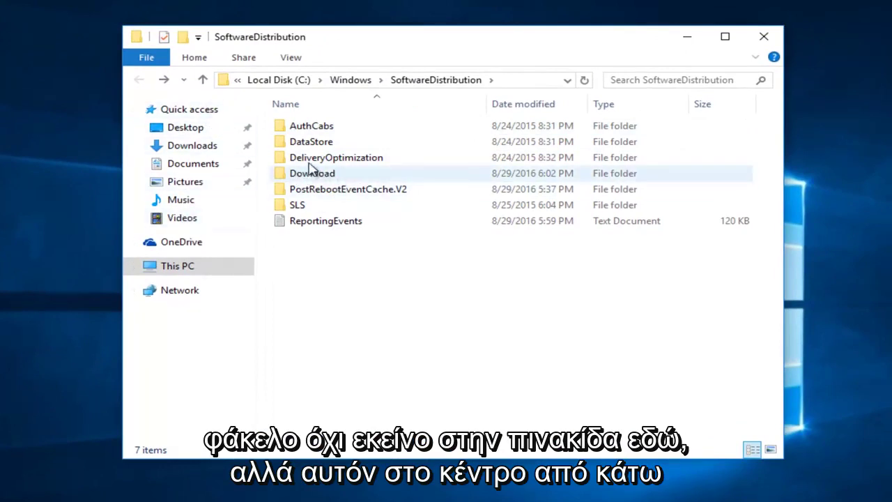
pyautogui.doubleClick(312, 175)
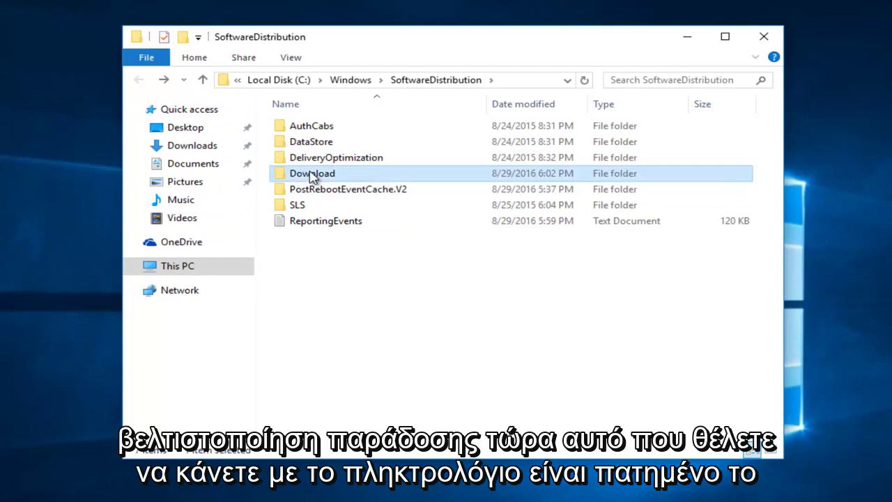
pyautogui.click(313, 174)
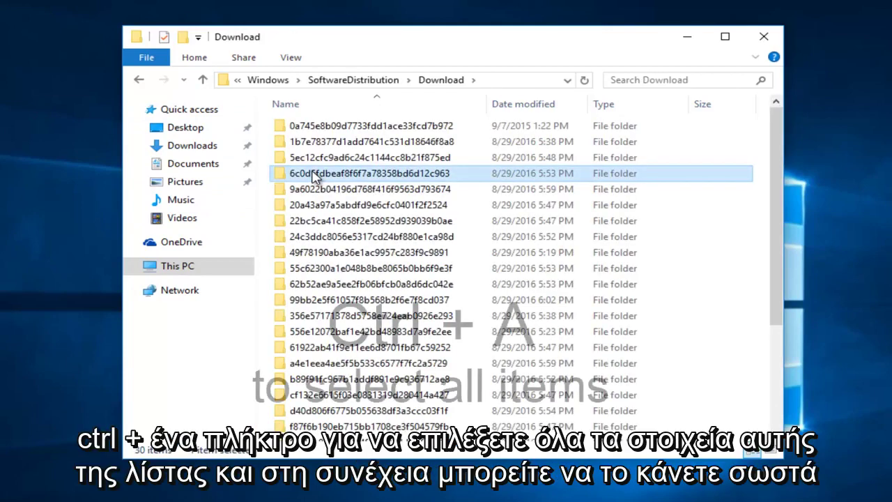
pyautogui.hotkey('ctrl', 'a')
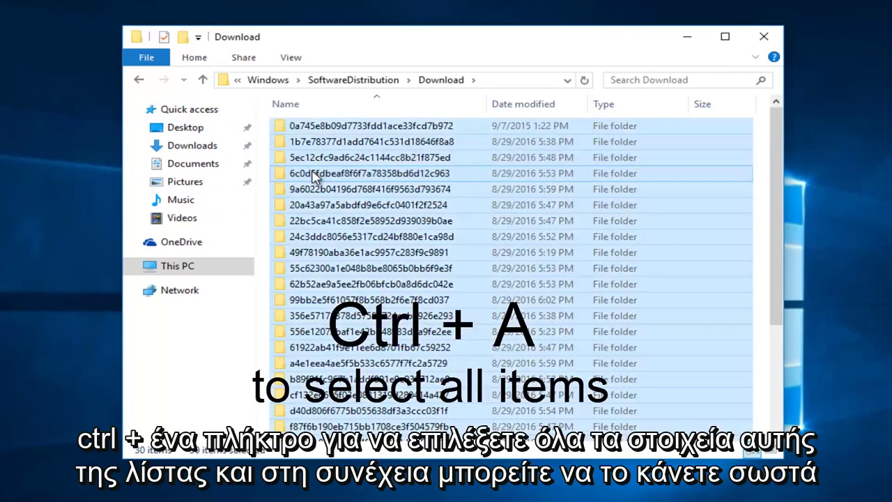
# - Delete all selected items in the Download folder via the context menu
pyautogui.rightClick(311, 173)
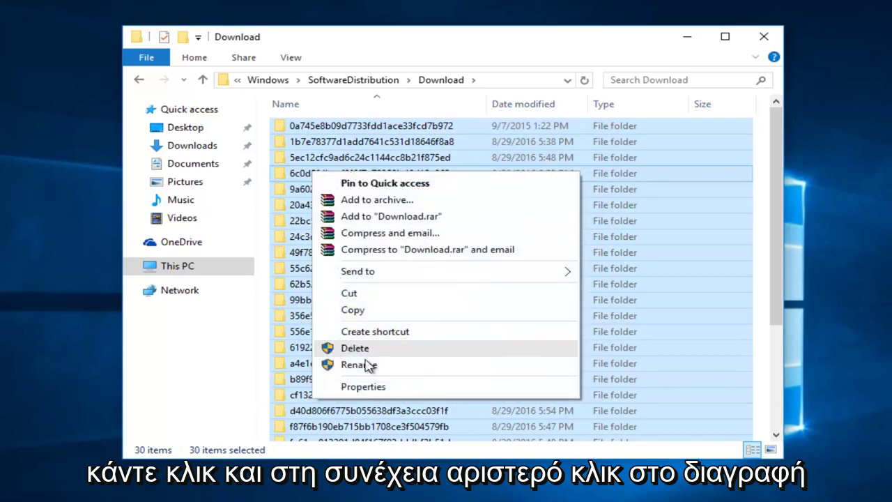
pyautogui.click(363, 352)
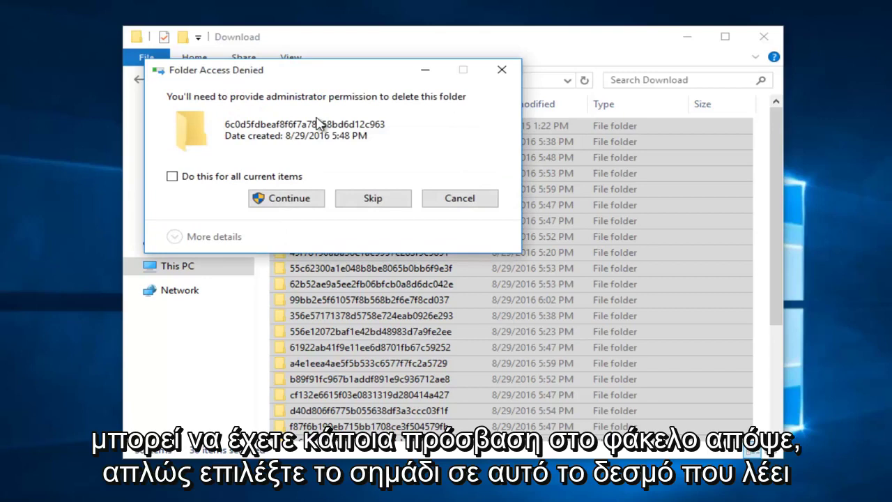
# - Grant administrator permission for all current items and skip any items no longer found
pyautogui.click(189, 180)
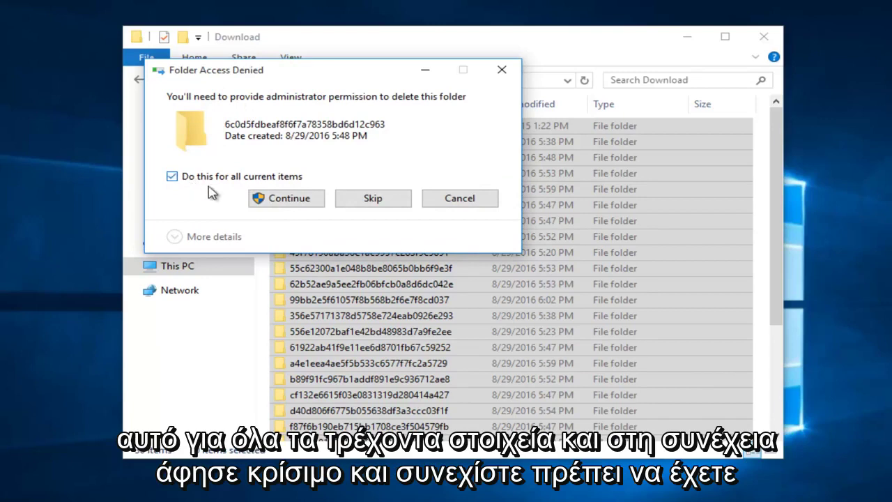
pyautogui.click(274, 199)
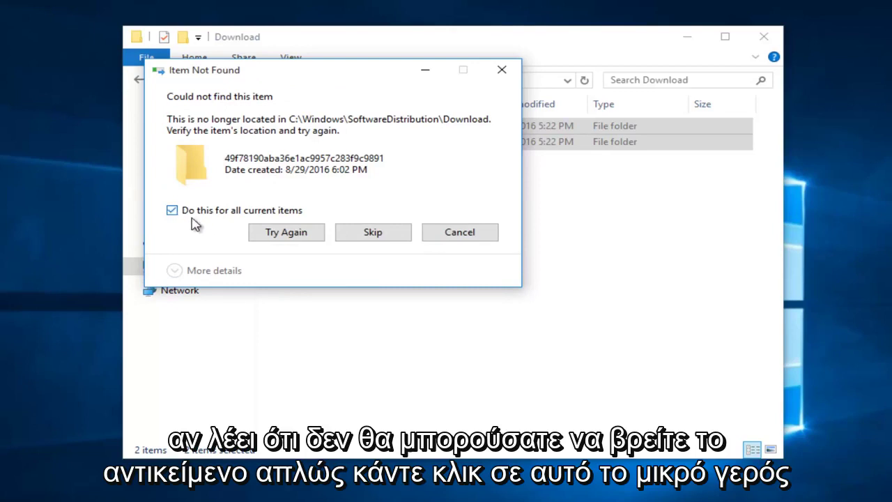
pyautogui.click(370, 237)
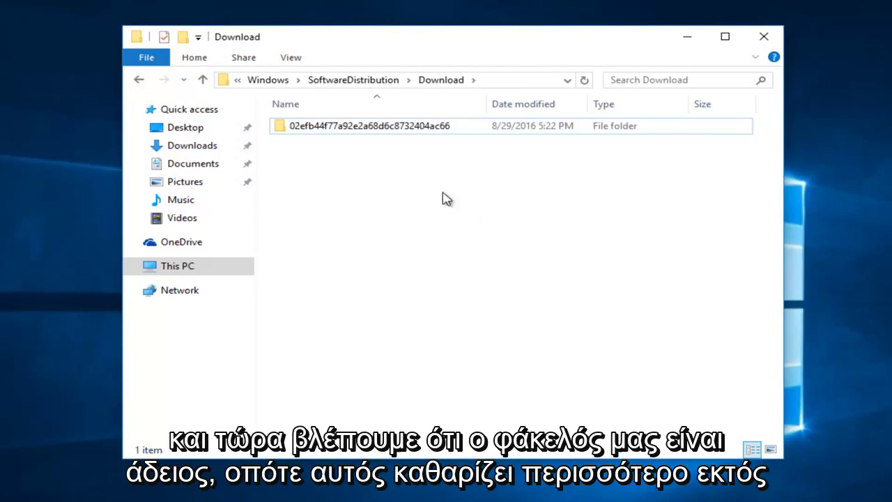
# - Inspect the leftover 02efb44f… folder's three files, then return to Download and deselect it
pyautogui.doubleClick(368, 128)
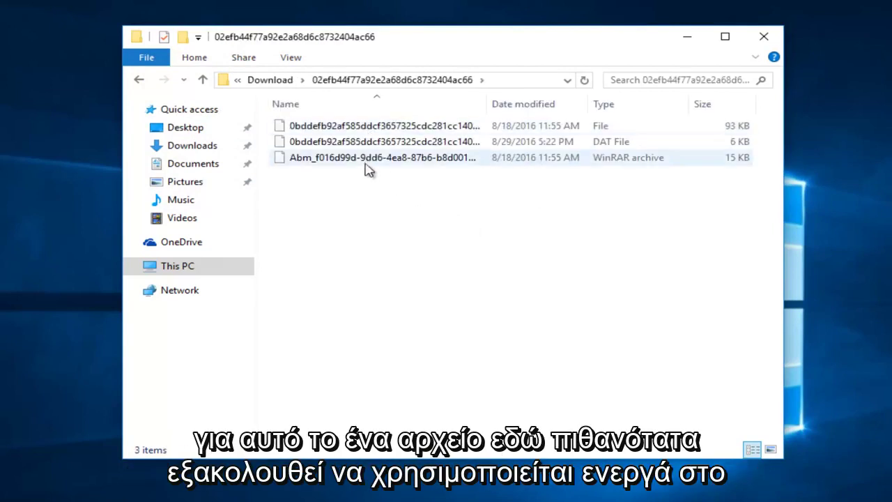
pyautogui.click(140, 81)
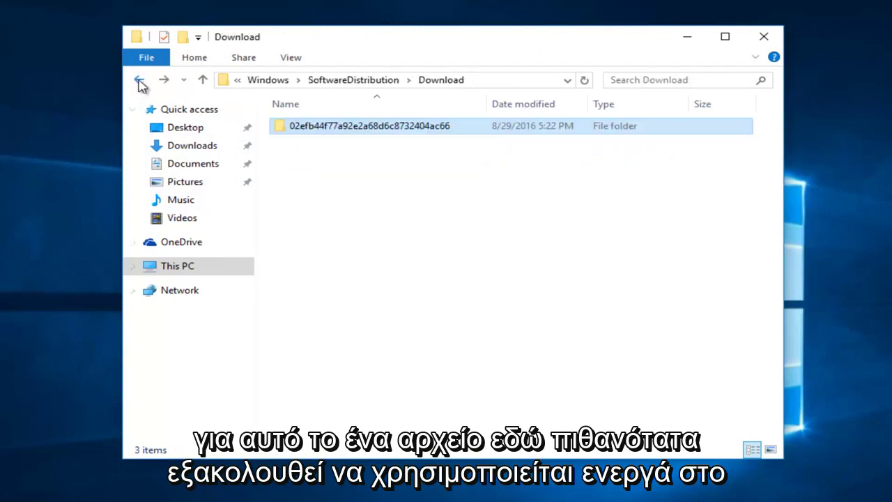
pyautogui.click(348, 199)
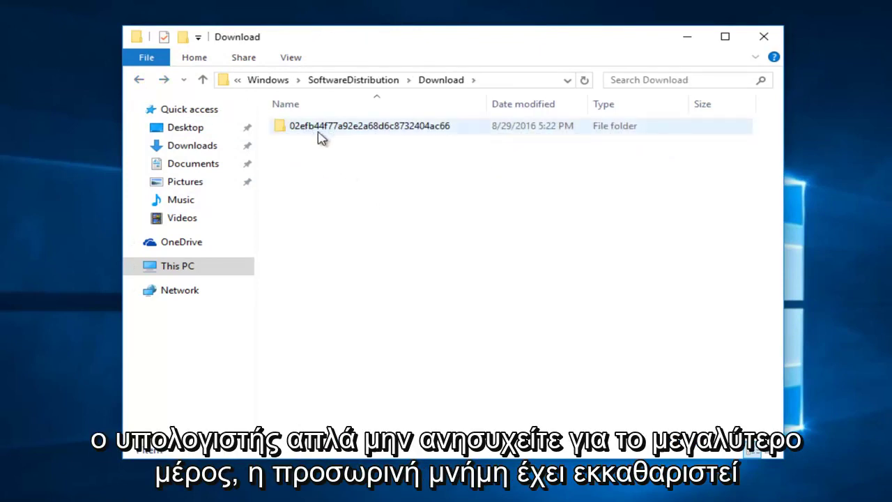